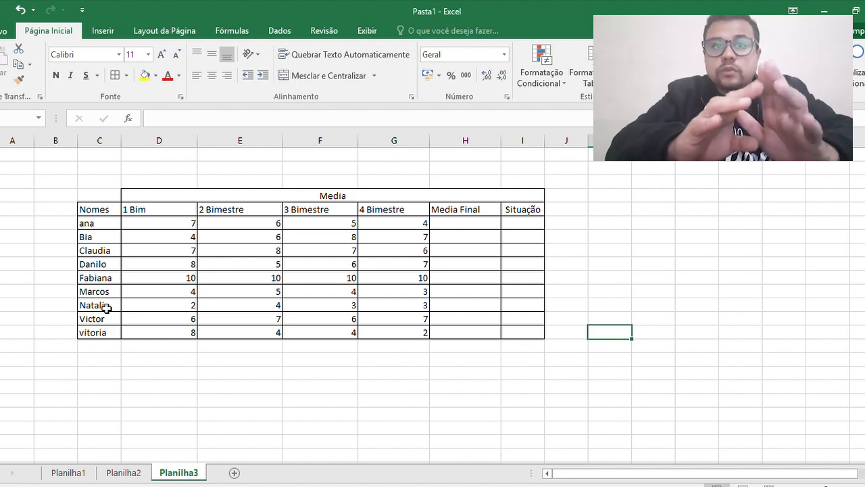
Center the four bimester grades and the empty Media Final and Situação cells horizontally for all students
drag(172, 224, 399, 332)
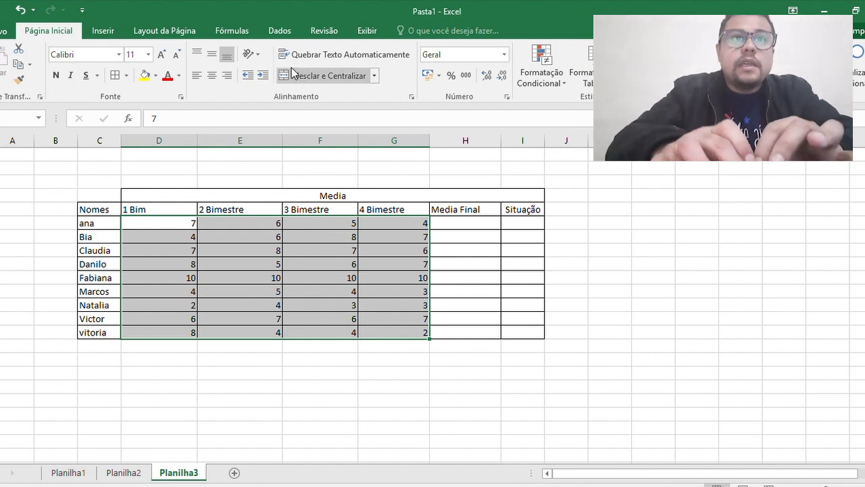
click(201, 78)
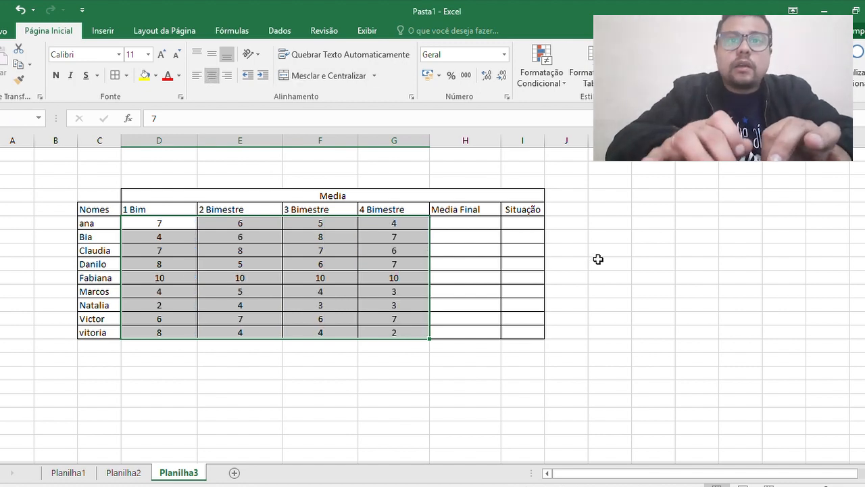
click(471, 223)
drag(465, 222, 535, 328)
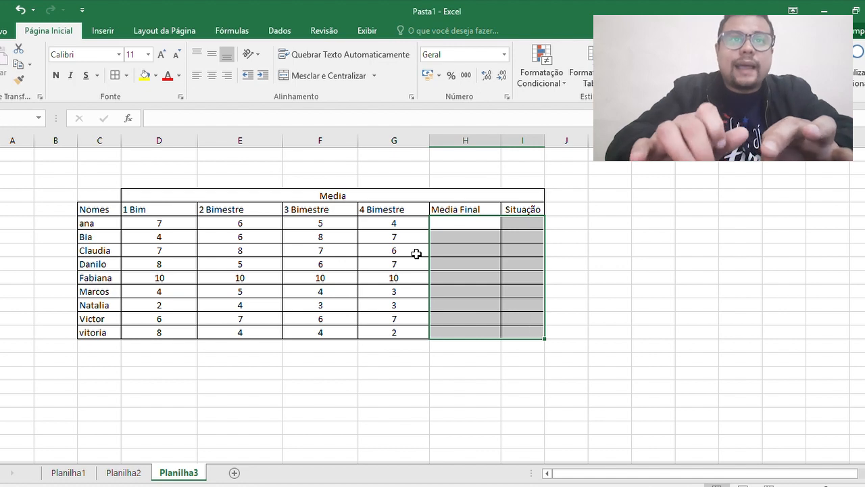
click(207, 79)
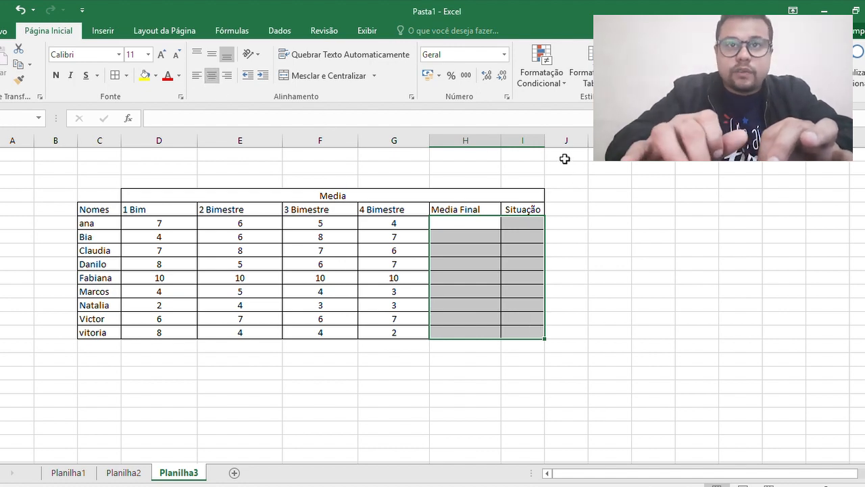
Widen the Situação column and center the Media Final header horizontally
drag(546, 135, 576, 148)
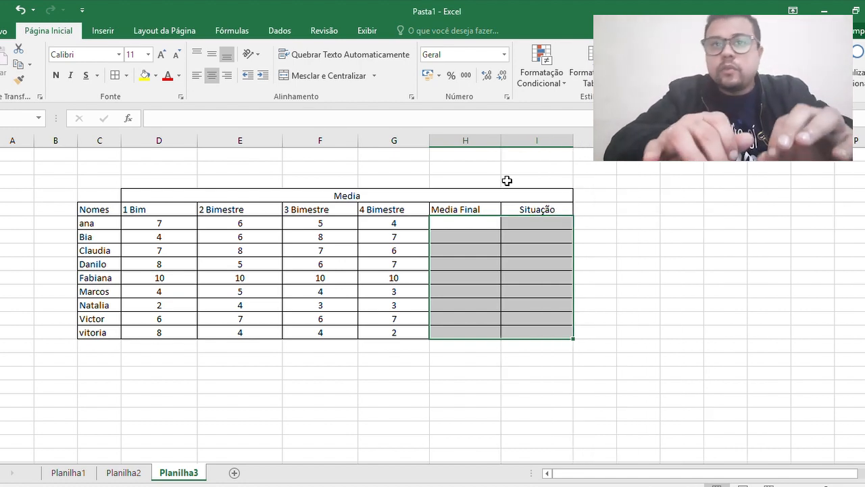
drag(573, 140, 588, 147)
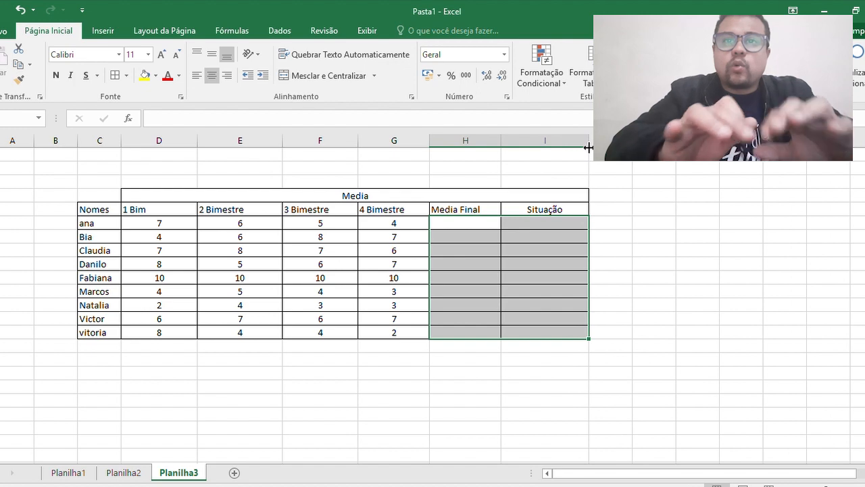
click(630, 293)
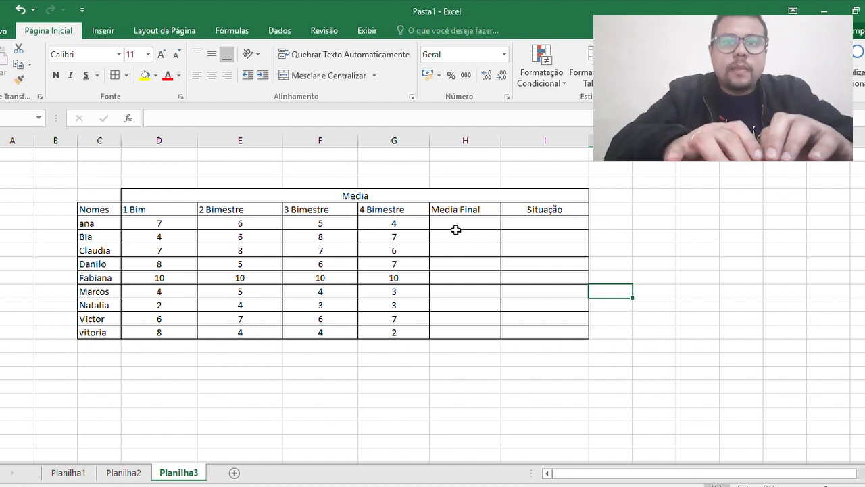
click(465, 207)
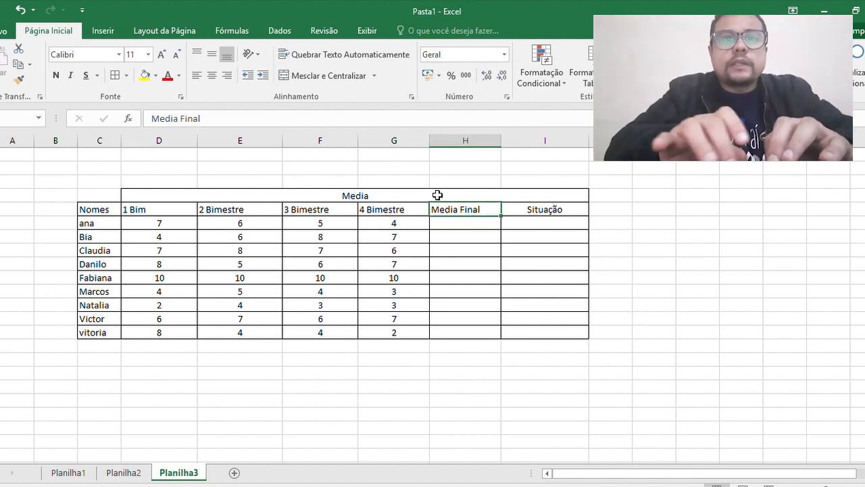
click(212, 75)
Calculate the first student's Media Final in H6 with the formula =media(D6:G6)
click(467, 220)
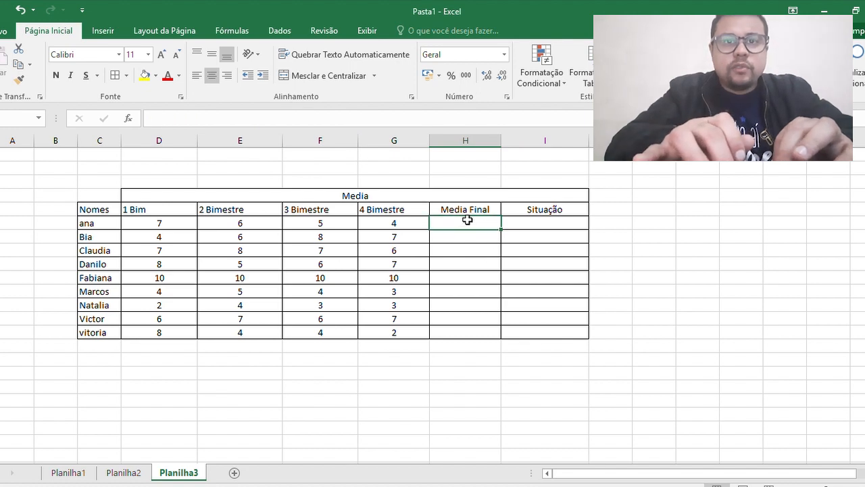
text(=med)
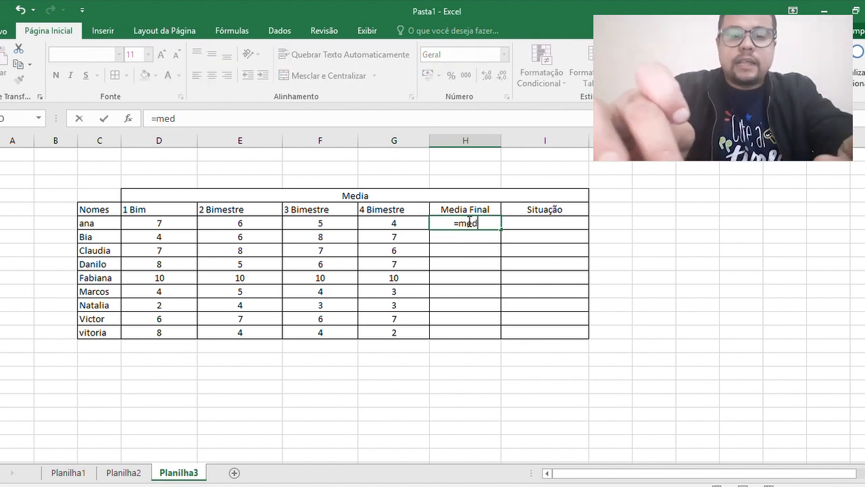
text(ia()
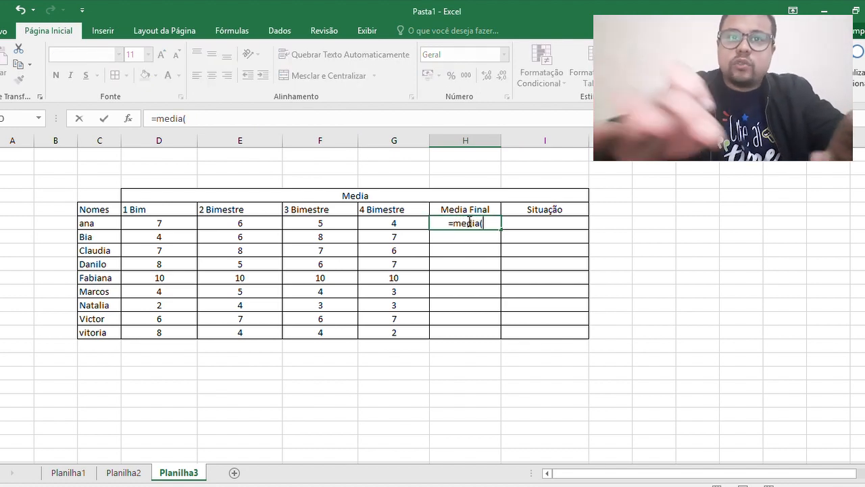
drag(143, 227, 380, 222)
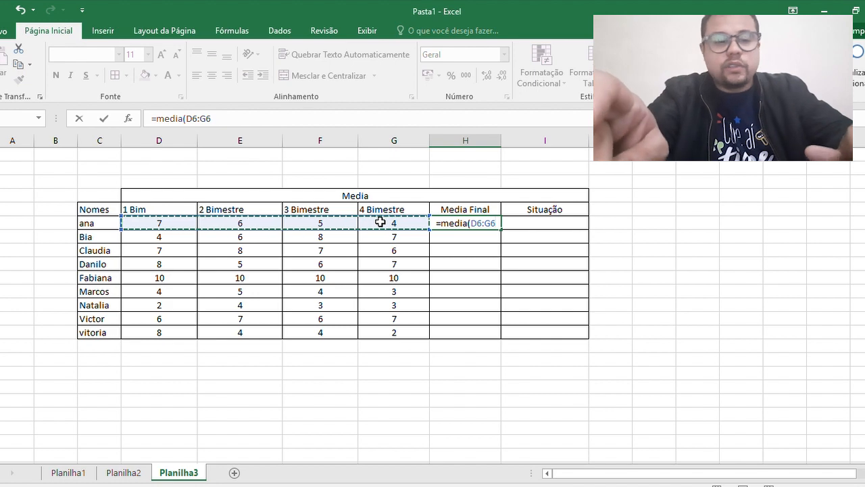
text())
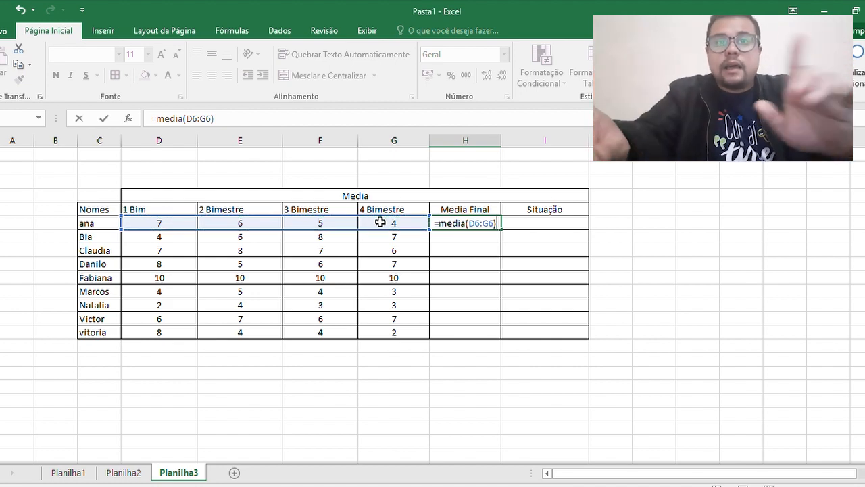
key(Return)
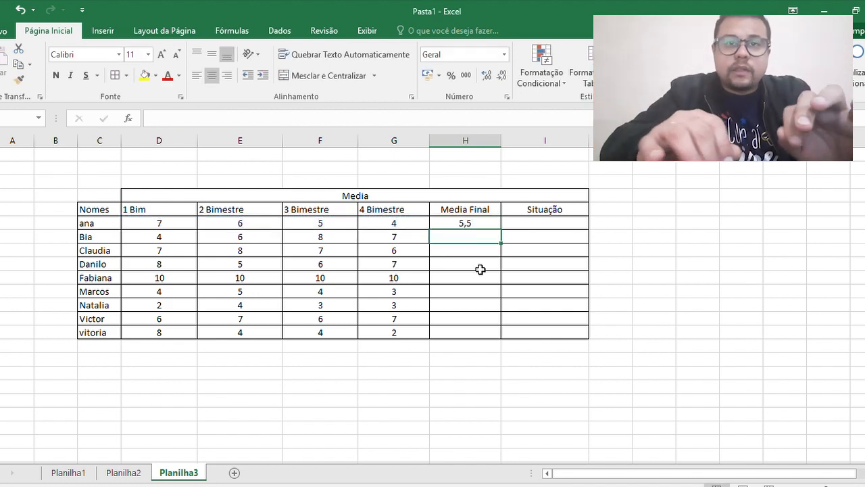
Copy the average formula from H6 down to the last student and show the averages with one decimal place
click(486, 223)
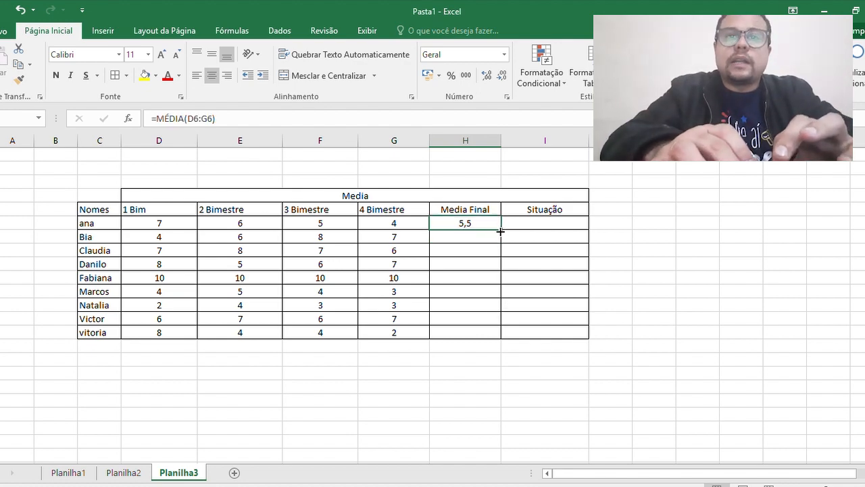
drag(501, 231, 506, 338)
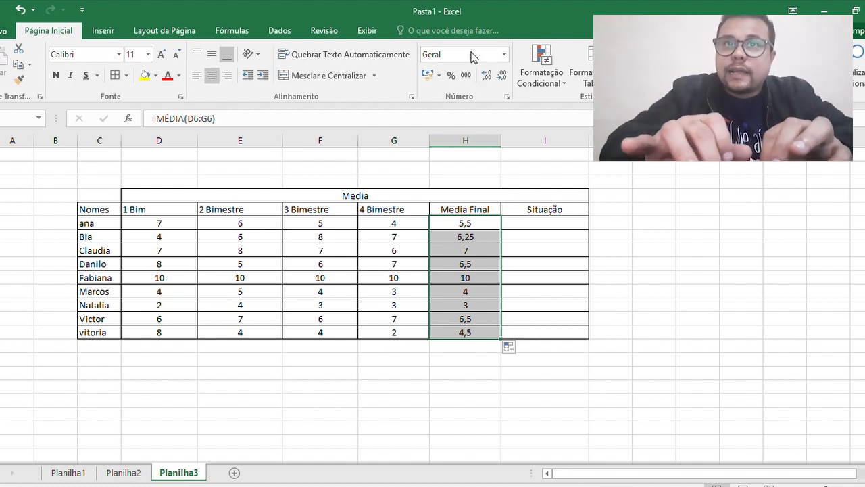
click(500, 77)
click(484, 75)
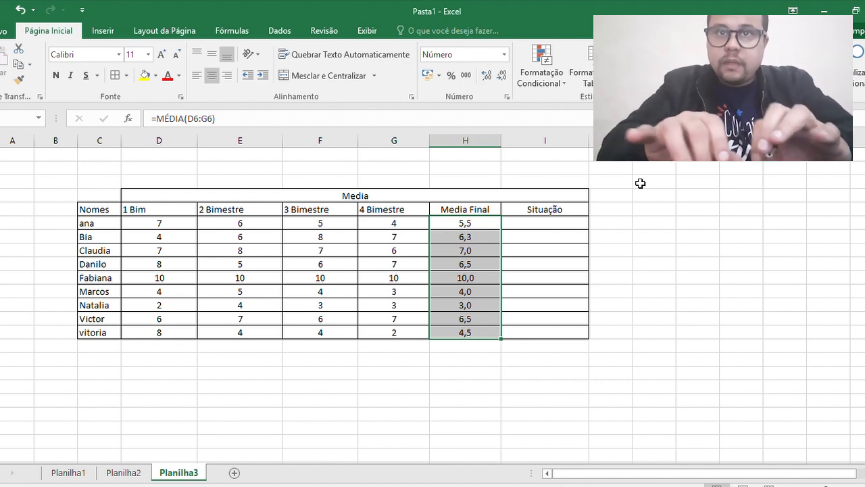
Enter the passing rule "7> Aprovado" in cell K8 beside the table
click(653, 249)
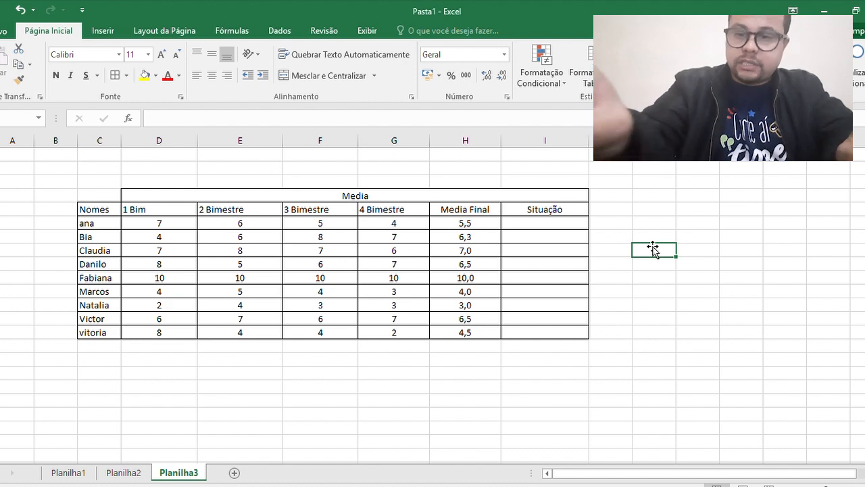
text(7)
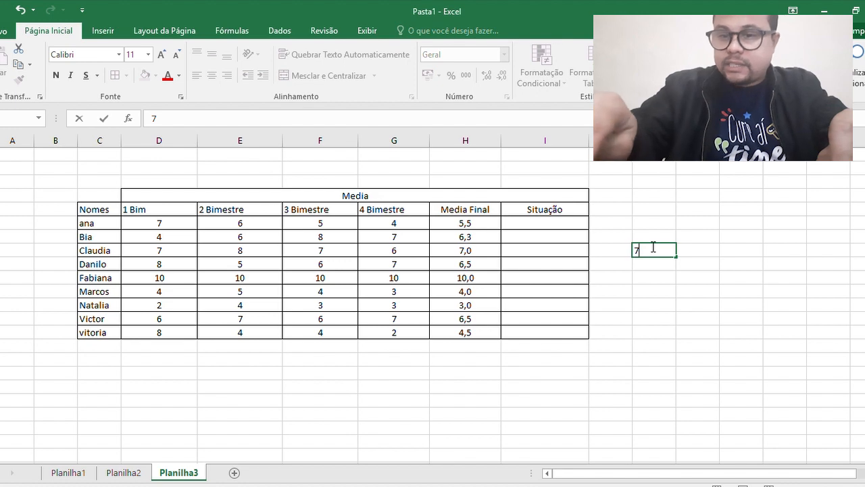
text(>)
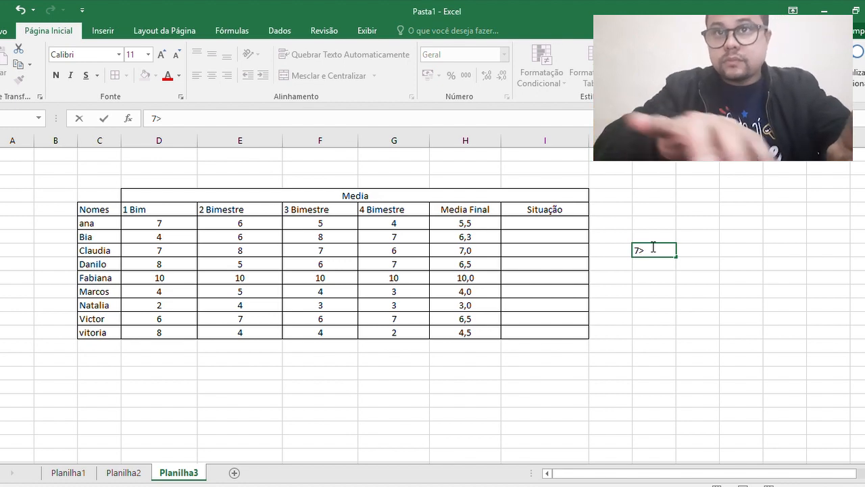
text( Ap)
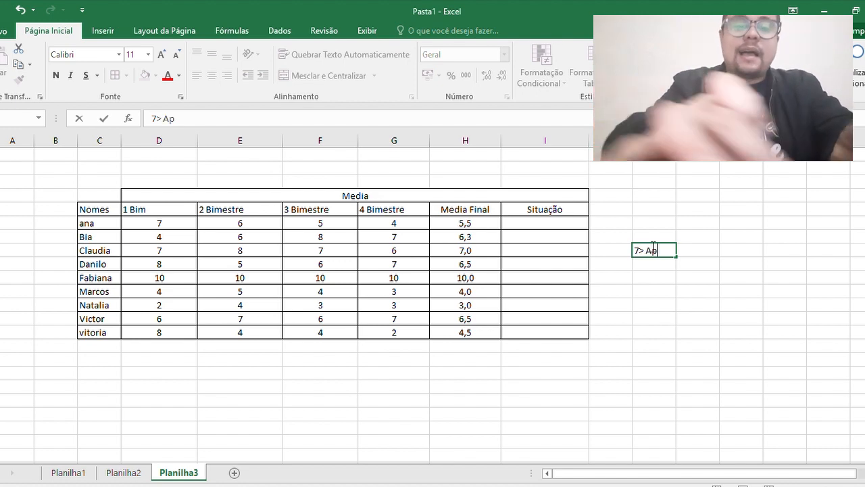
text(rovad)
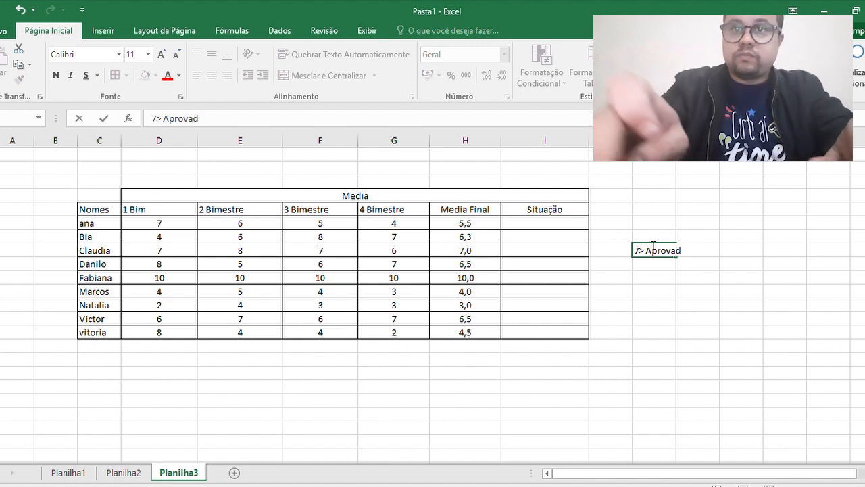
text(o)
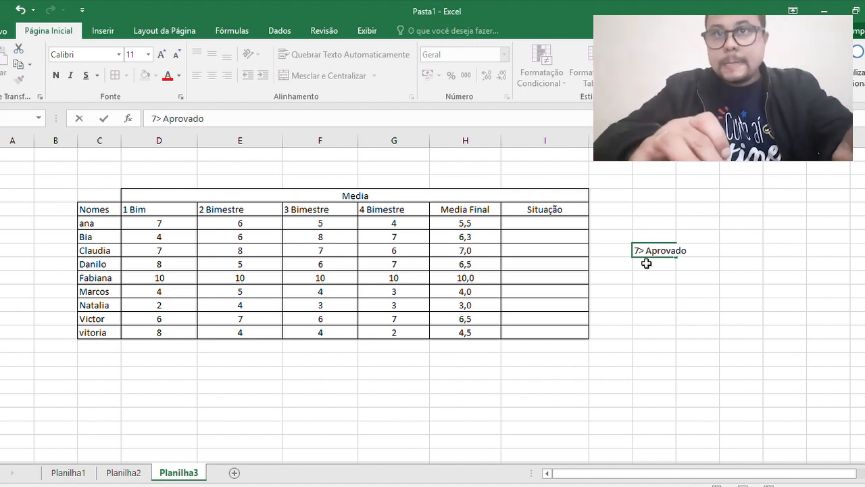
key(Return)
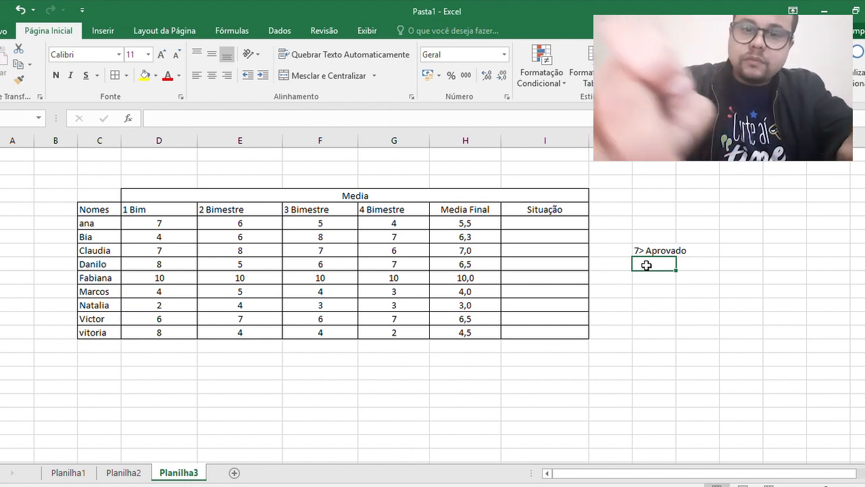
Enter the exam rule "6 e 7 = Exame" in K9, below the passing rule
text(6 e)
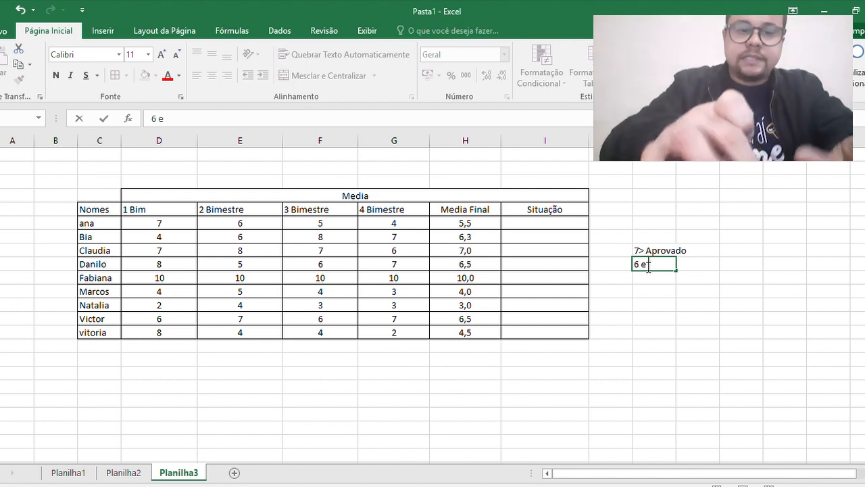
text( 7)
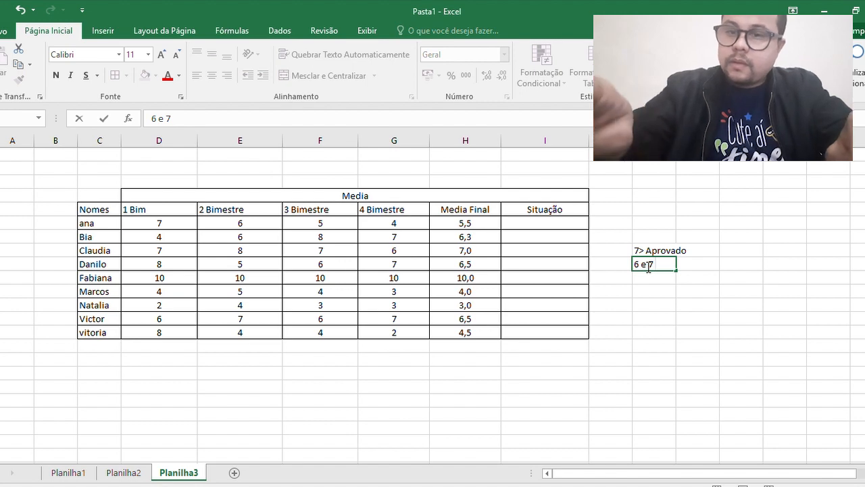
text(=)
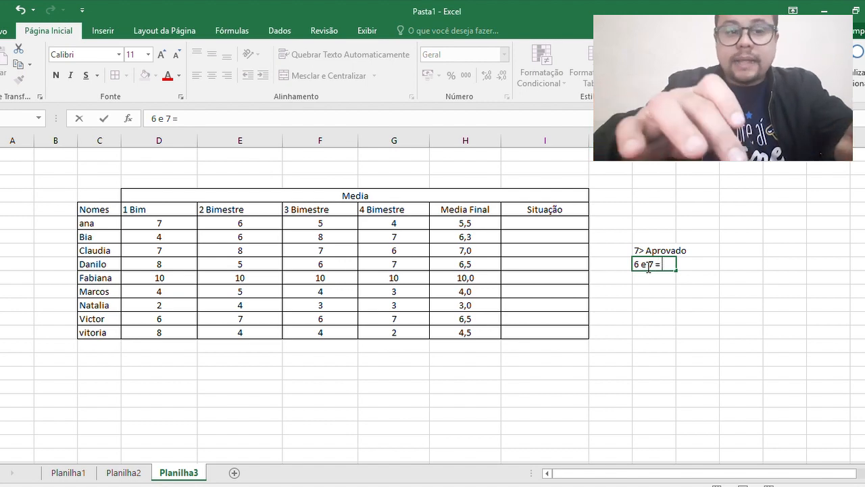
text( Exame)
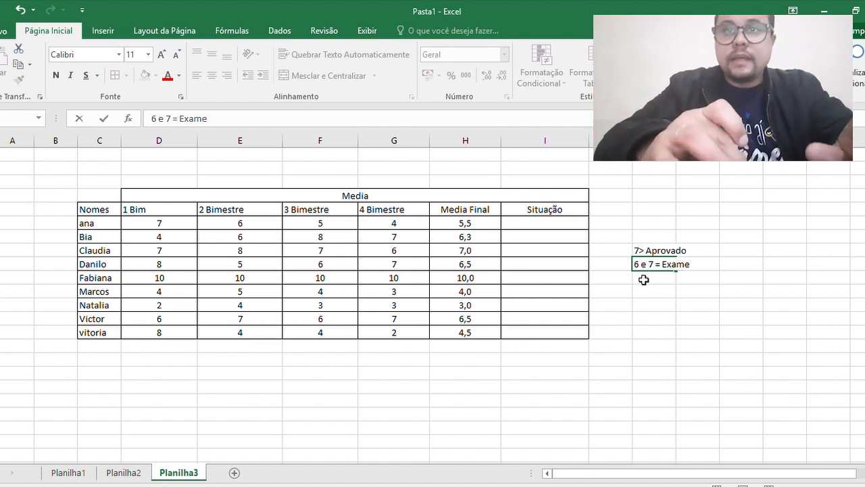
key(Return)
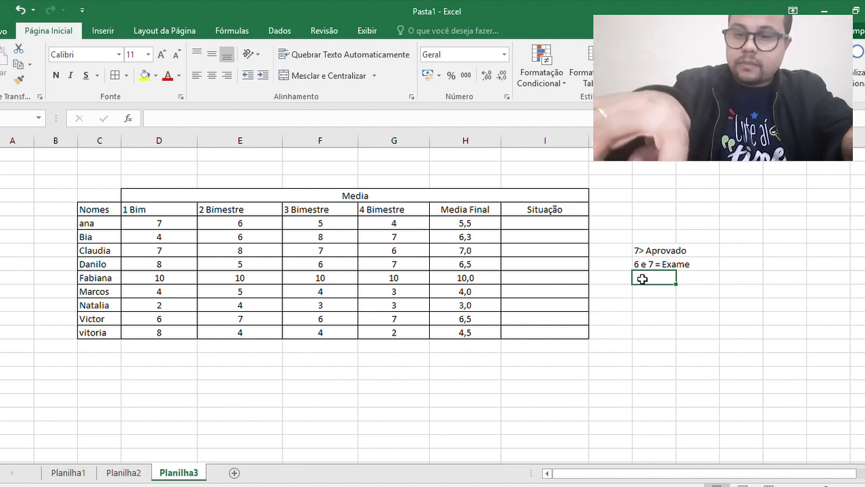
Enter the failing rule "<6 = Reprovado" in K10, below the exam rule
text(<6)
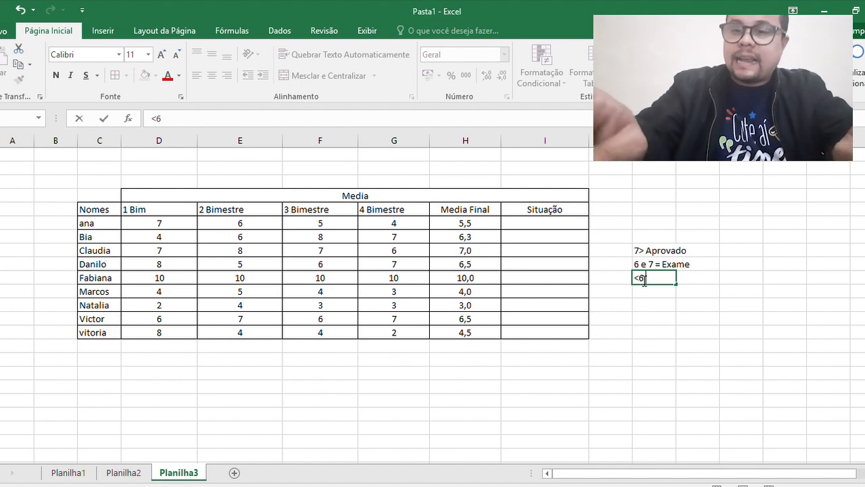
text( =)
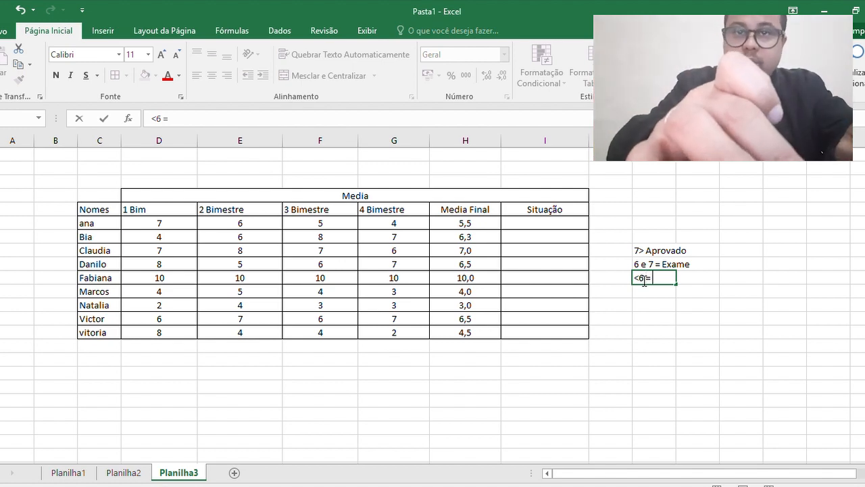
text(Reprovado)
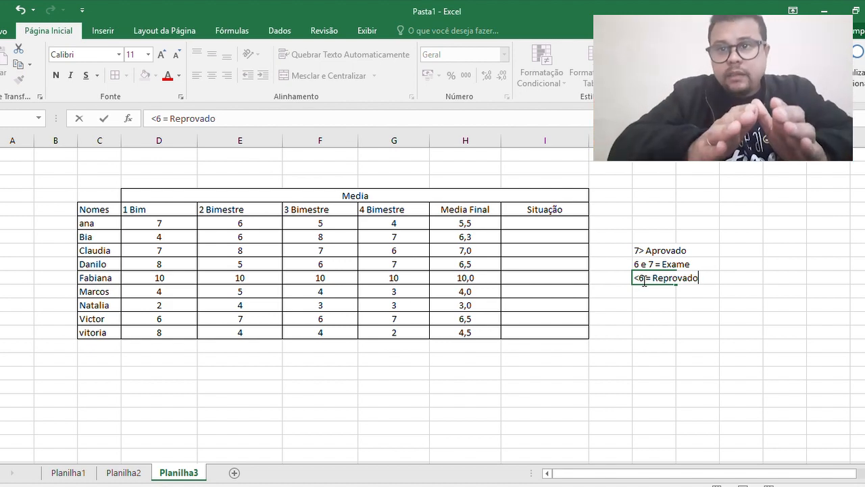
click(531, 224)
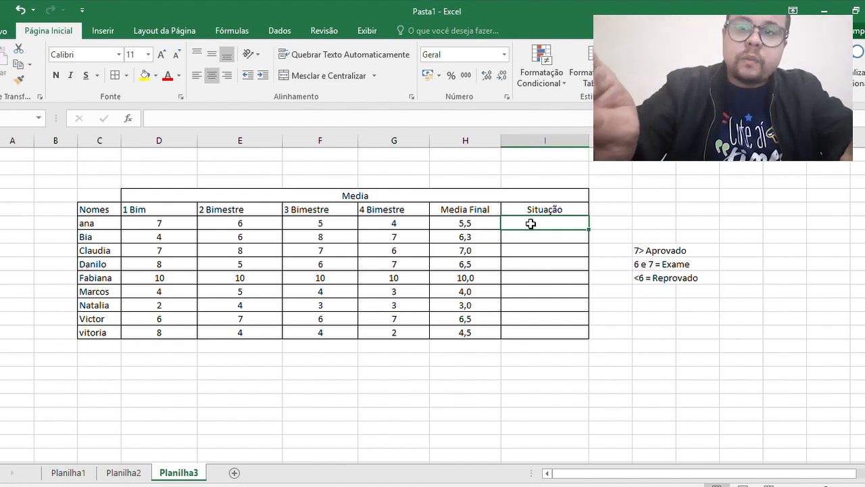
text(=)
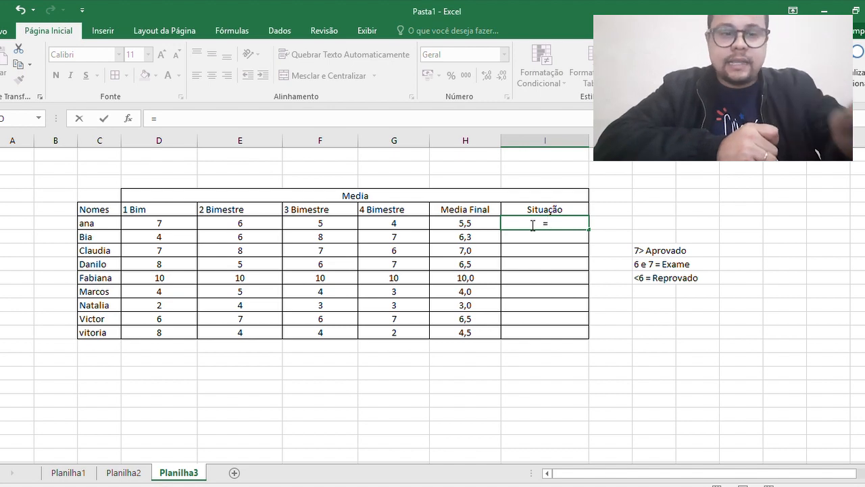
text(se)
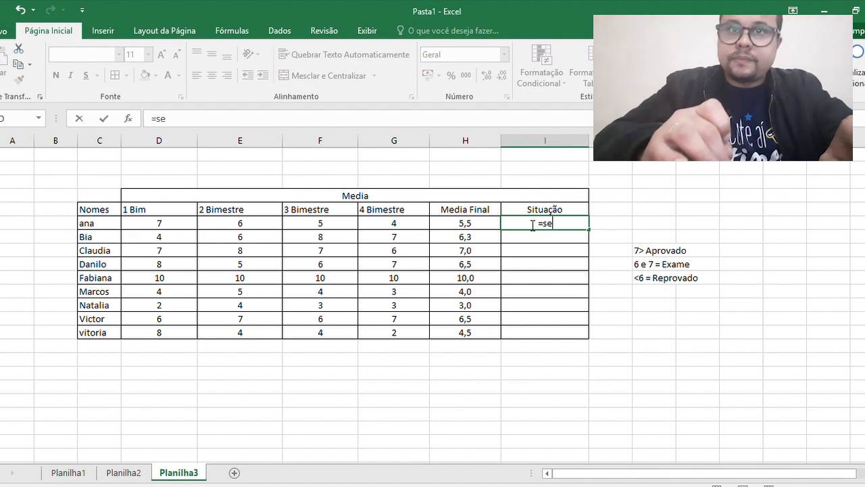
double_click(469, 227)
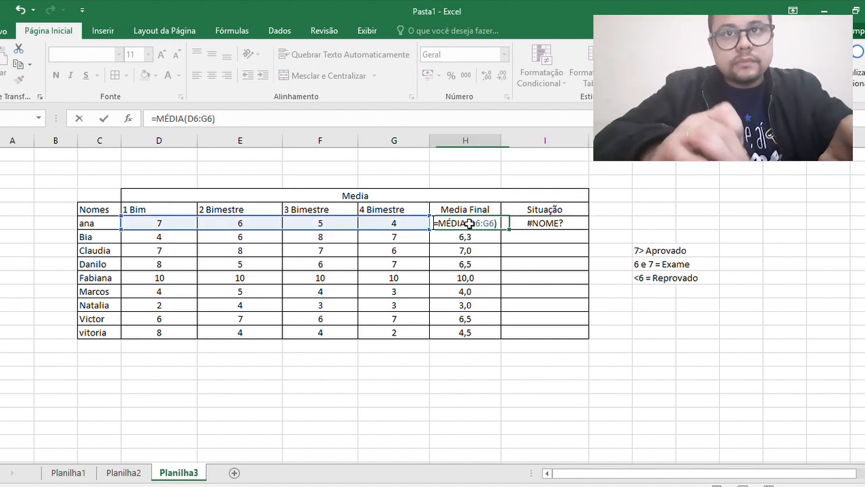
click(565, 222)
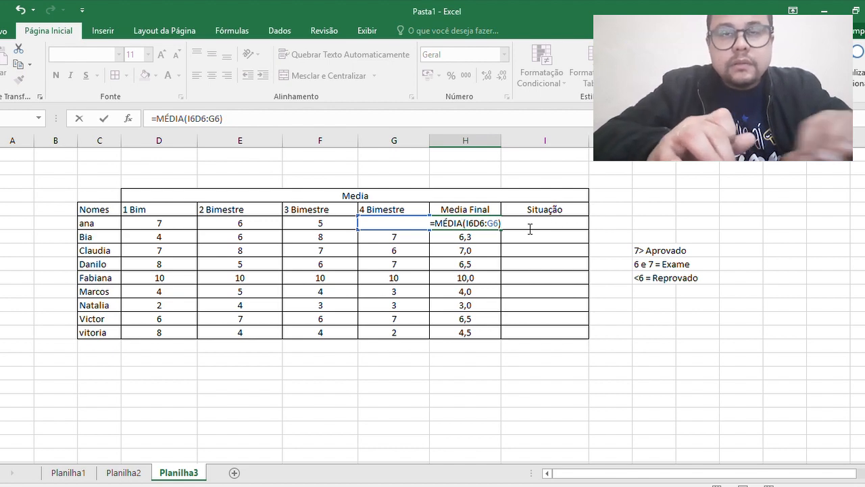
click(538, 222)
text(=se)
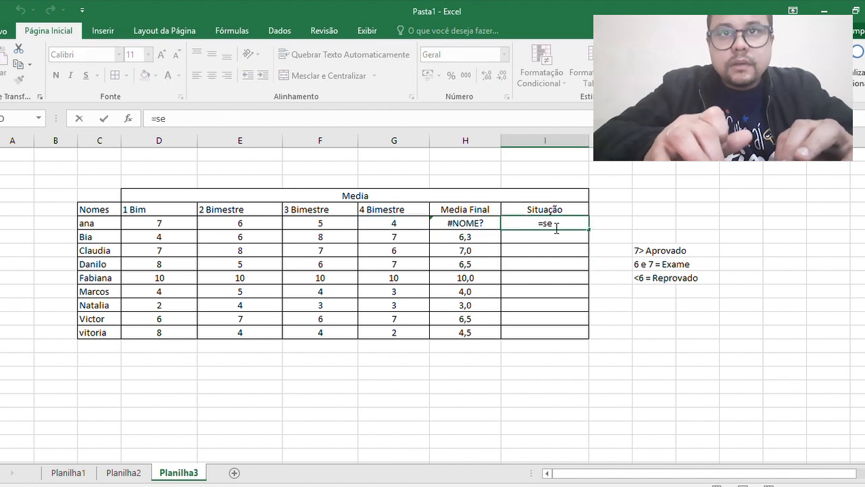
text(()
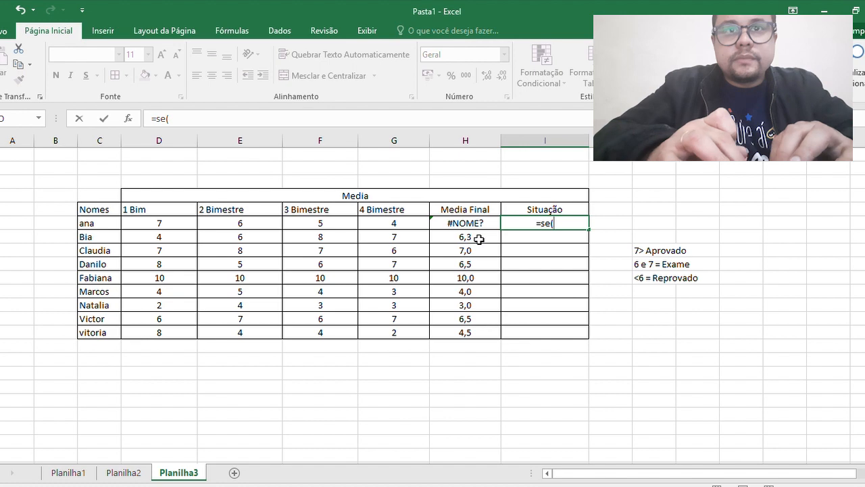
click(480, 238)
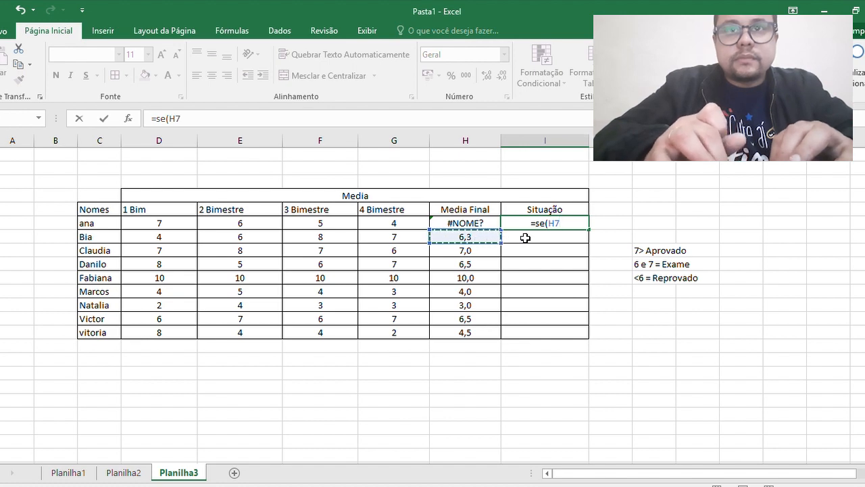
key(BackSpace)
key(BackSpace)
key(BackSpace)
key(BackSpace)
key(BackSpace)
key(BackSpace)
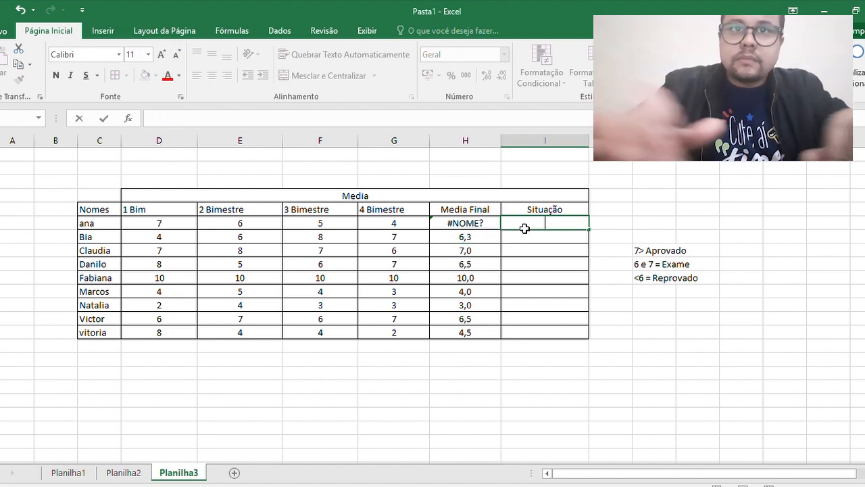
click(465, 238)
drag(500, 244, 500, 223)
Begin a SE formula in I6 that tests H6>=7 and returns "Aprovad0" when the condition is true
double_click(516, 221)
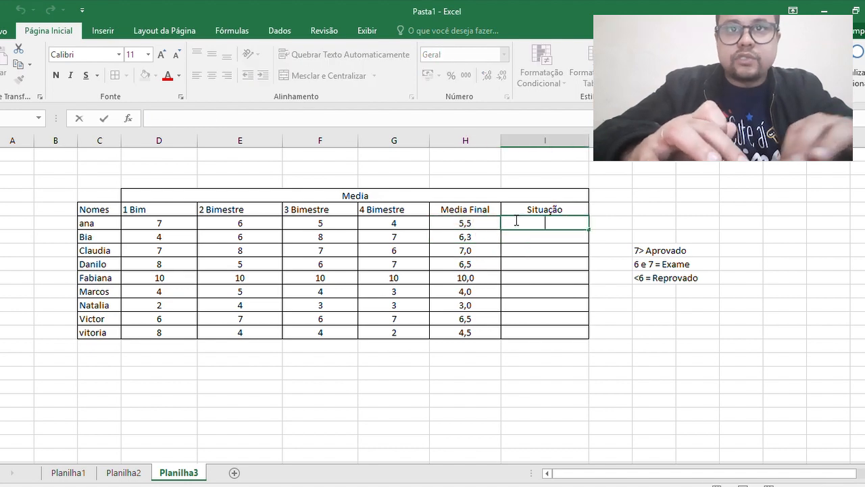
text(=se)
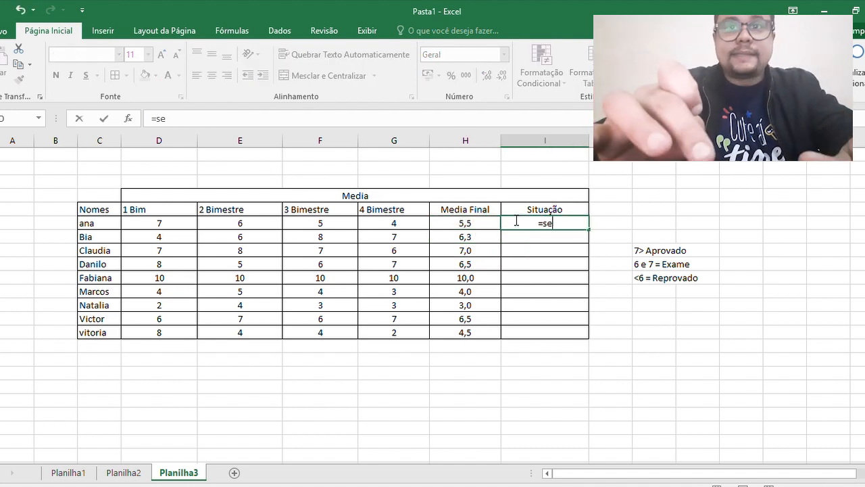
text(()
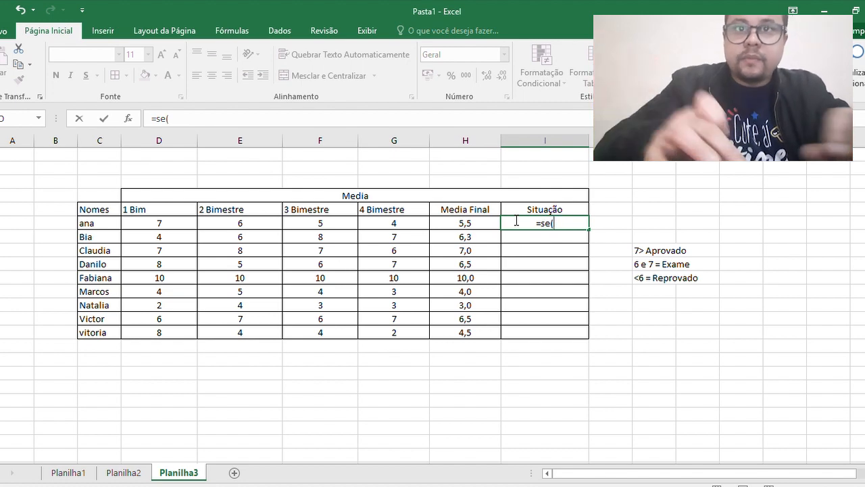
click(471, 227)
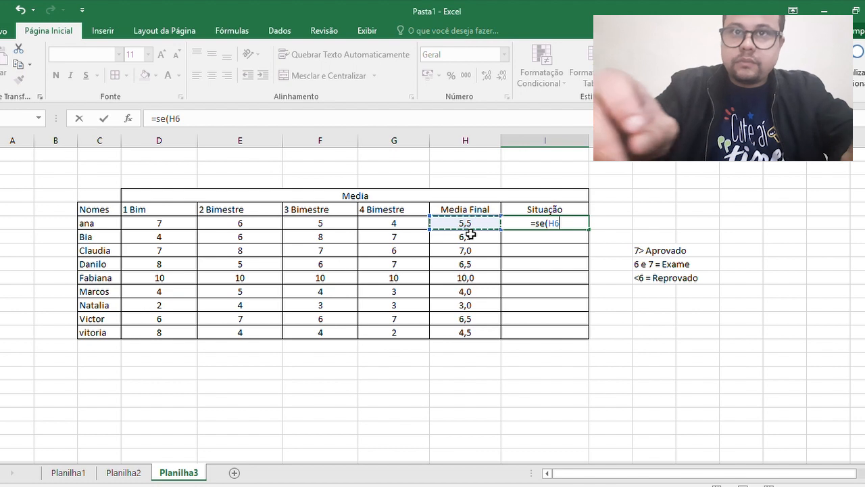
text(>)
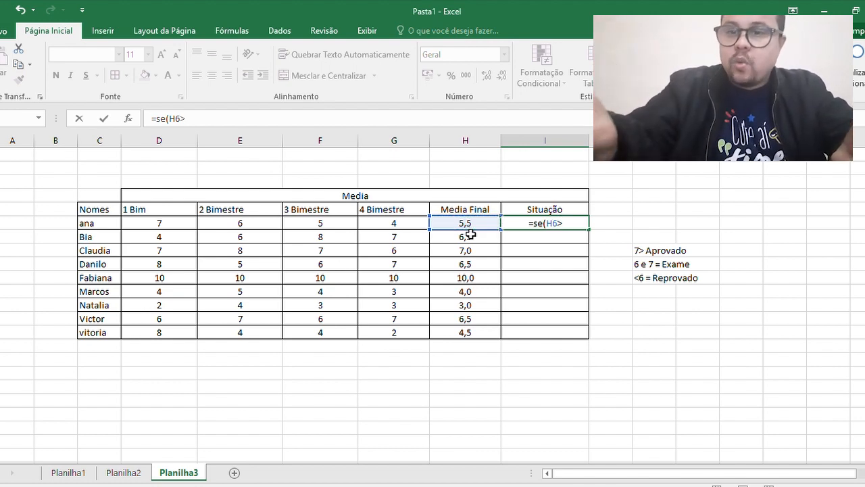
text(=7)
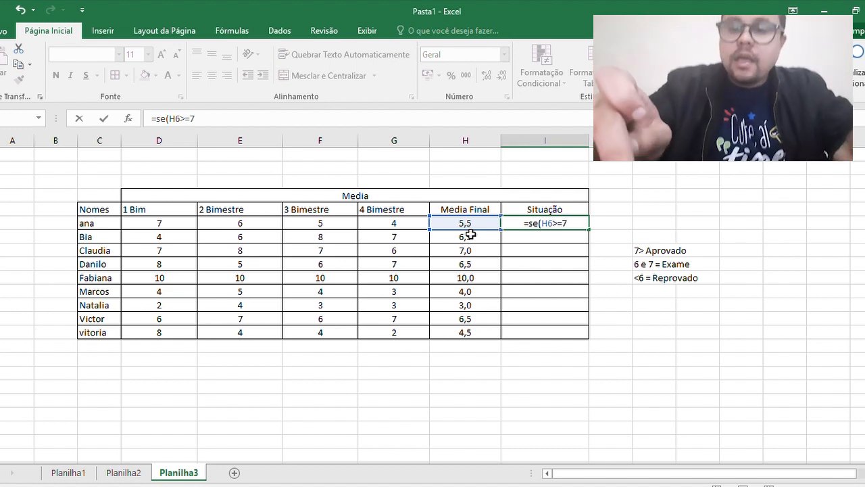
text(;)
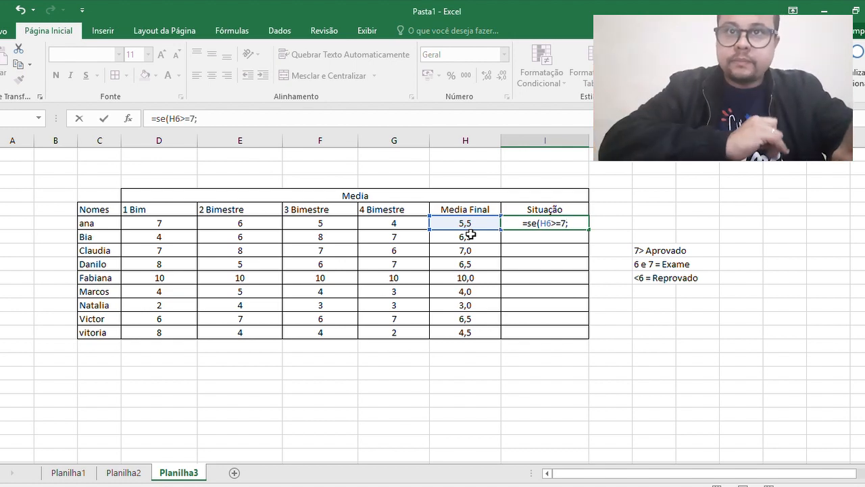
text("Aprovad)
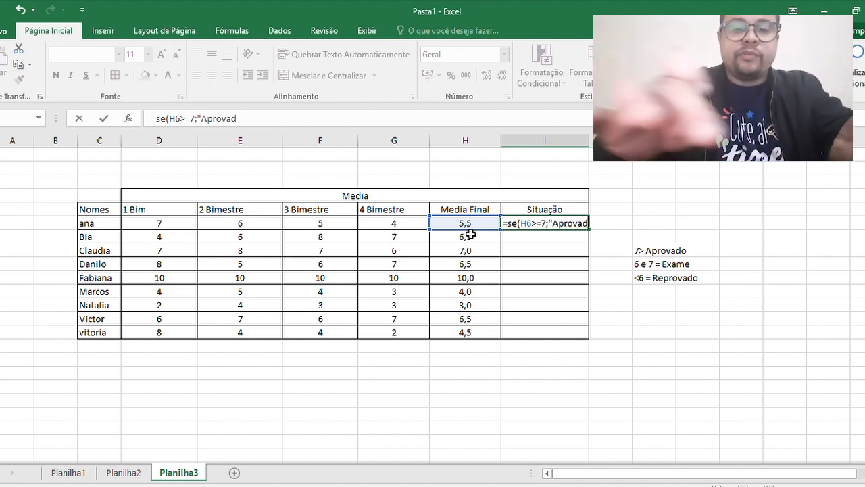
text(0")
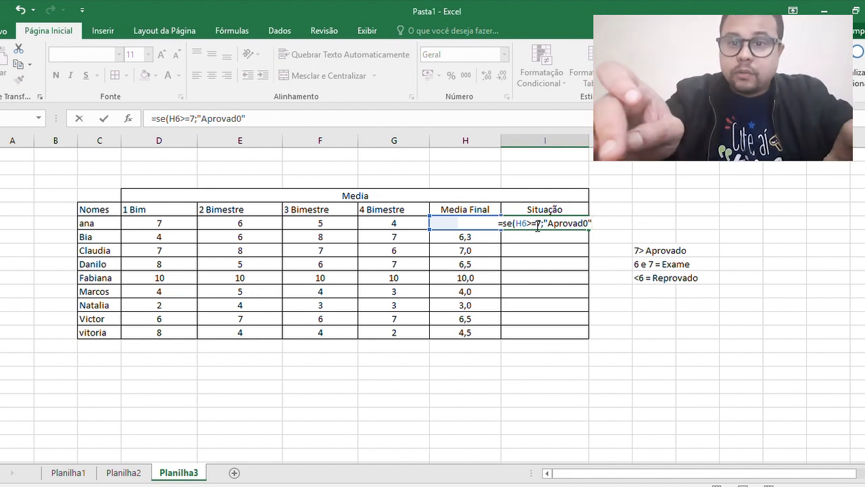
Nest a second SE in the I6 formula that tests h6>=6 and returns "Exame" when true
text(;)
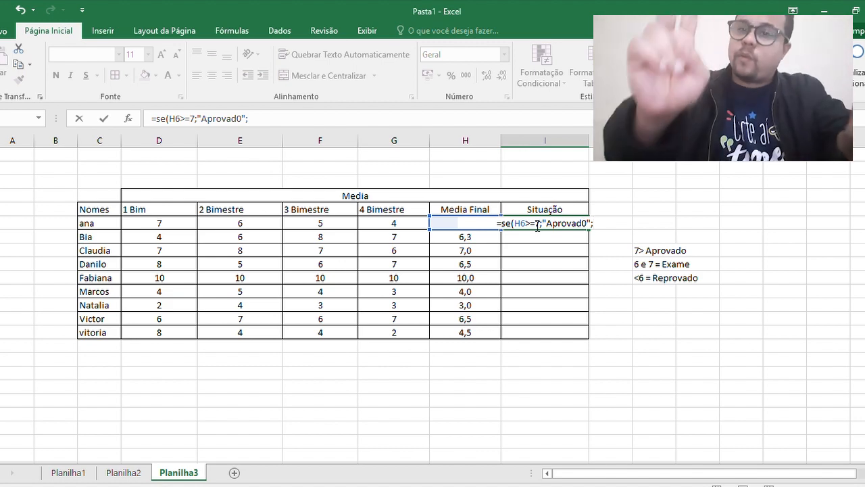
text(se)
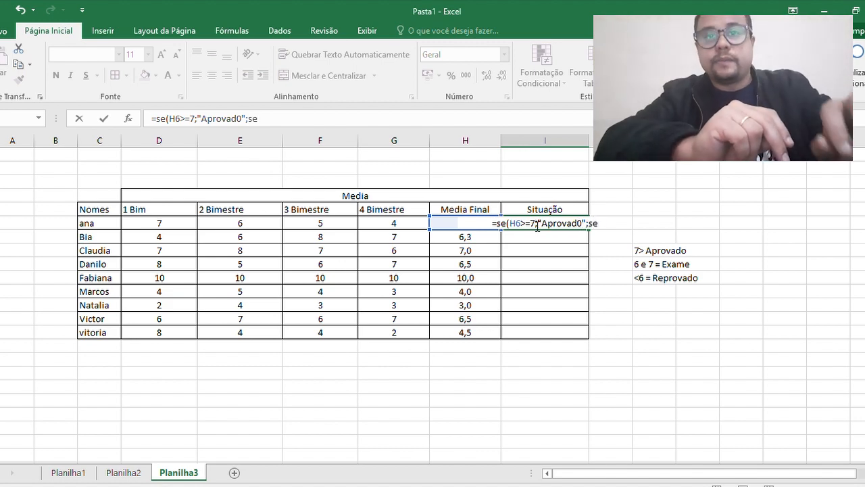
text(()
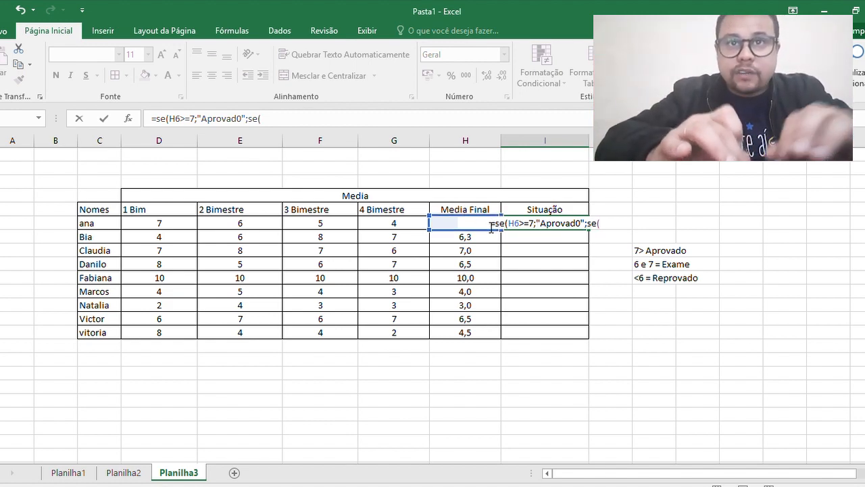
text(h6)
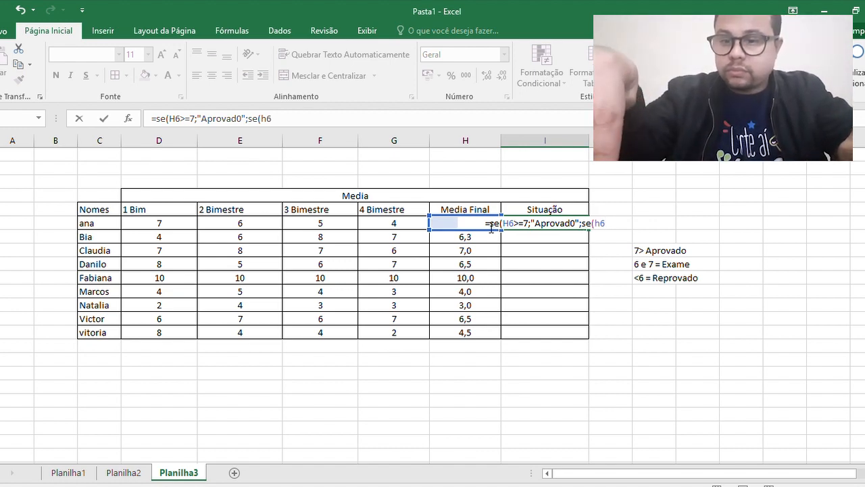
text(>=6)
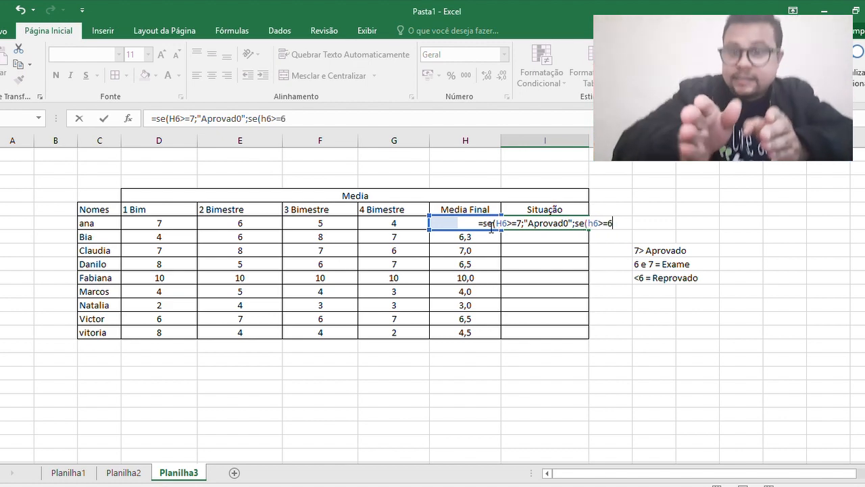
text(;)
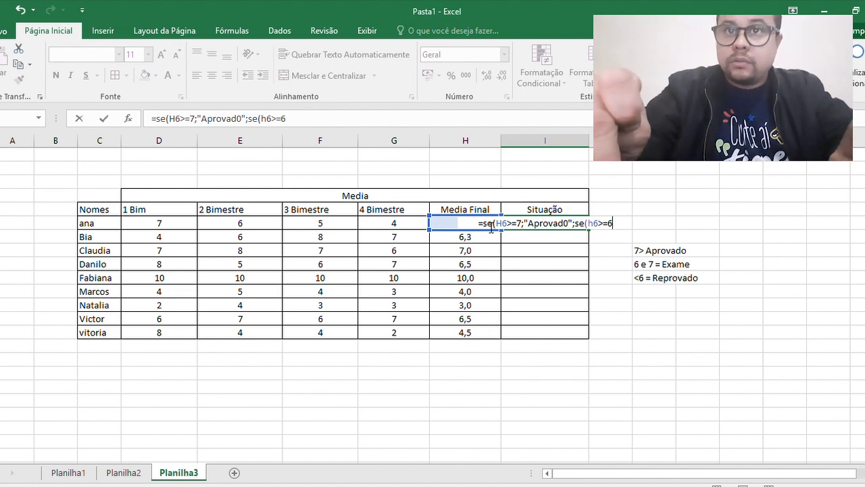
text(")
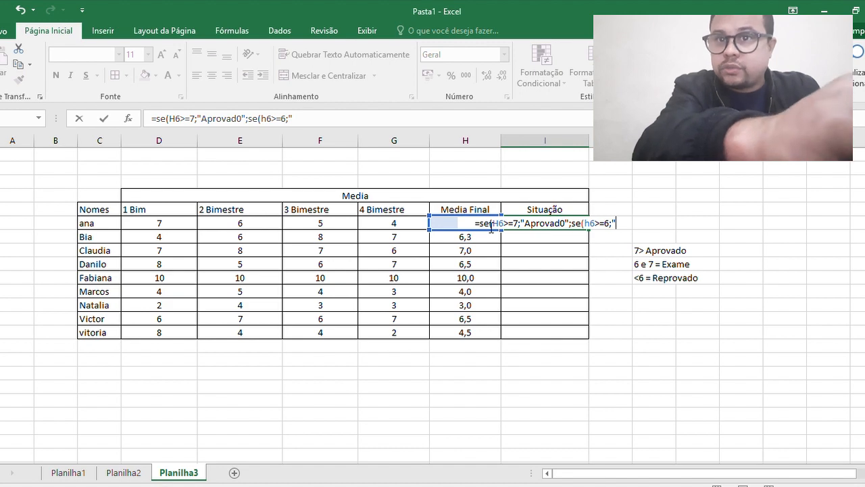
text(")
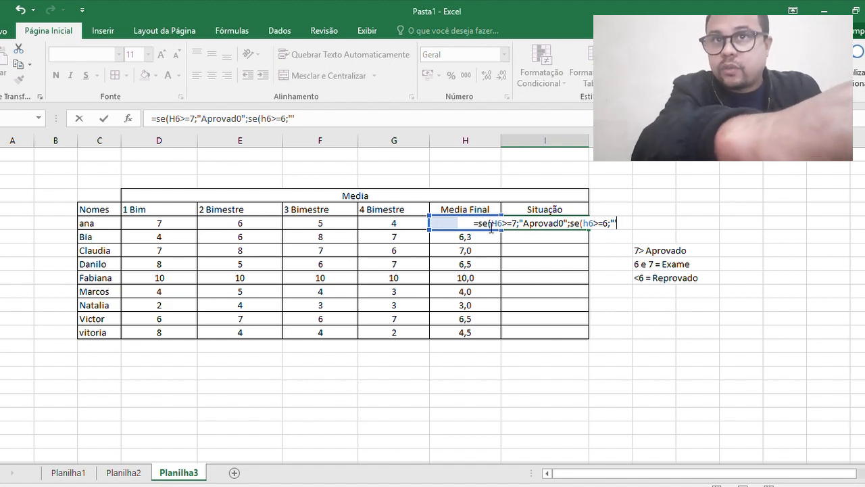
key(BackSpace)
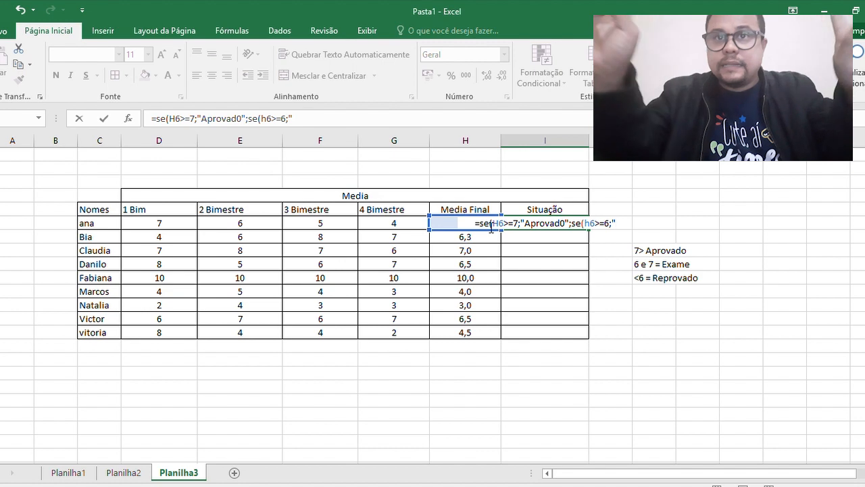
text(Exame)
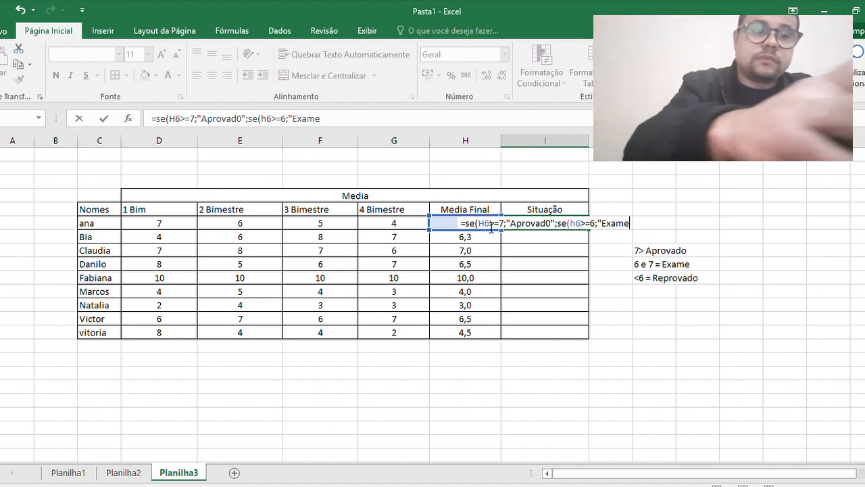
text(")
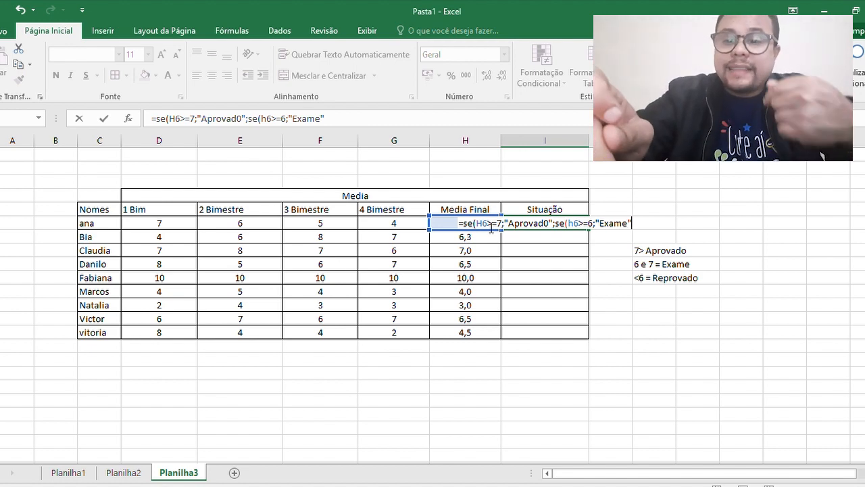
Complete the I6 formula with "Reprovado" as the result for all other averages and close both SE functions
text(;)
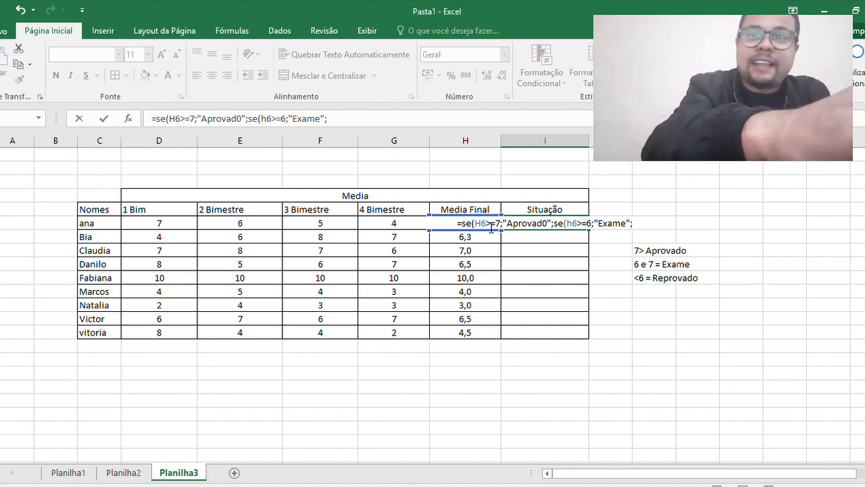
text(")
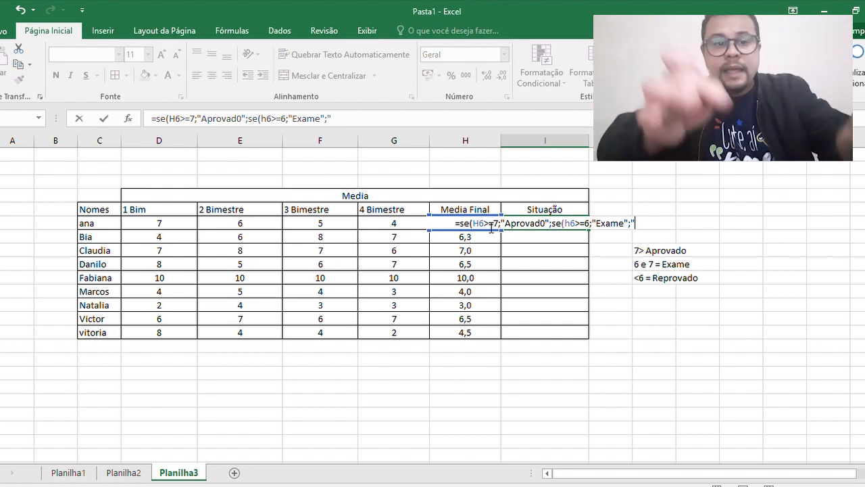
text(Re)
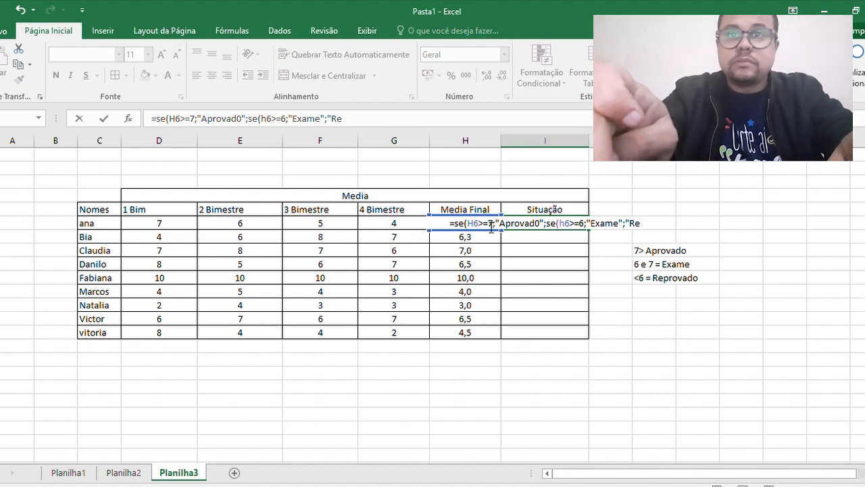
text(prova)
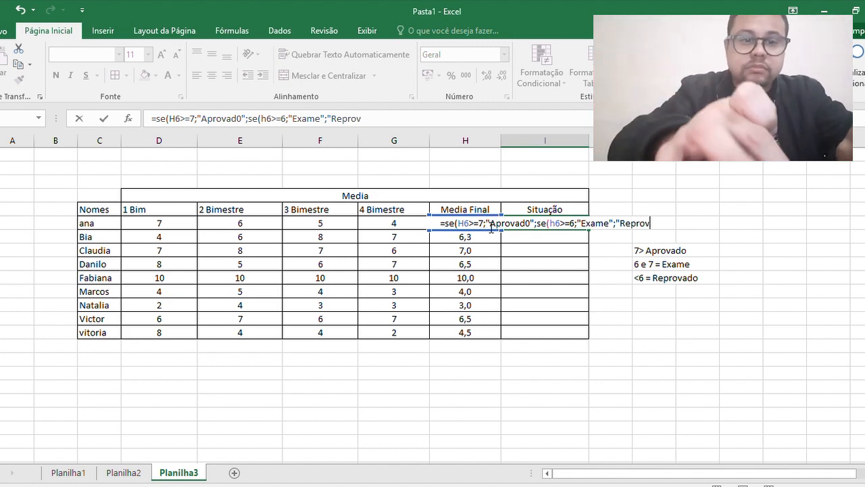
text(do")
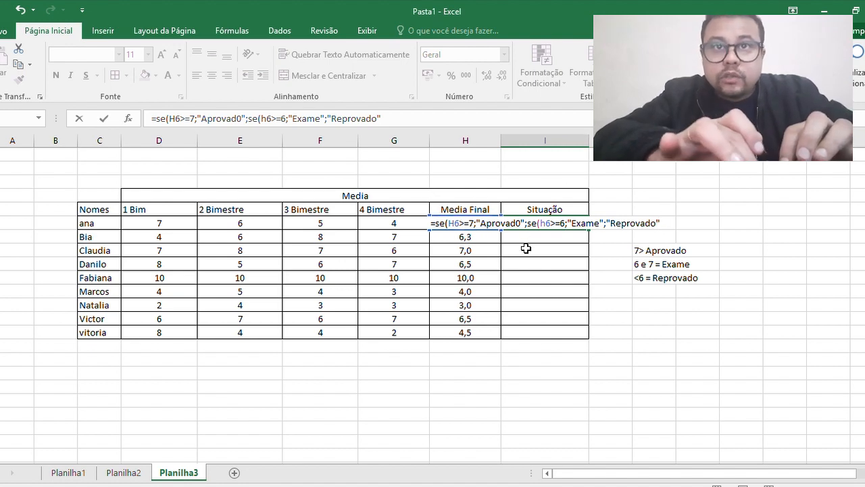
text()))
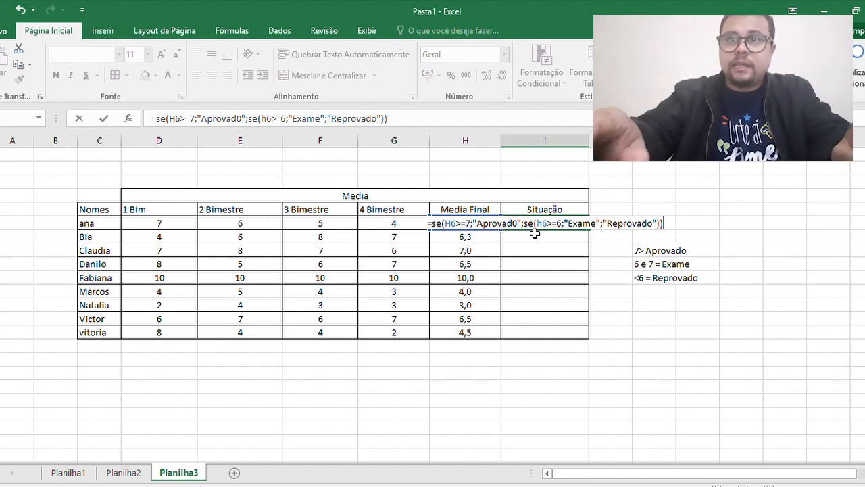
key(Return)
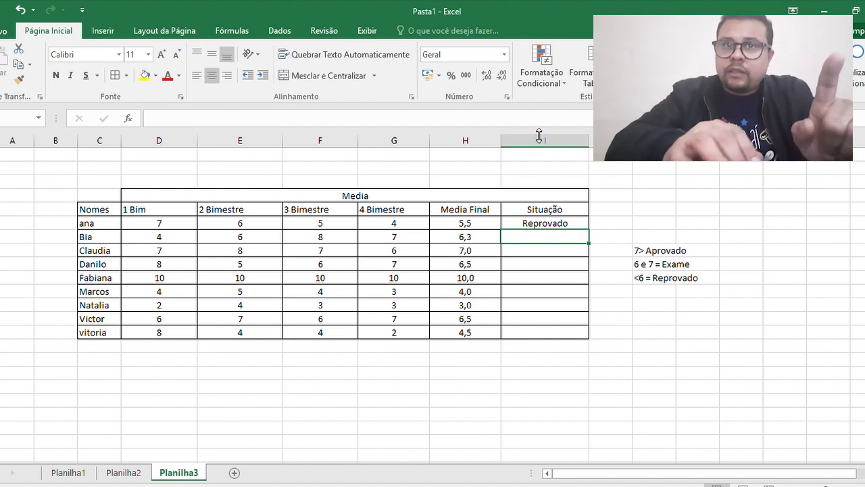
Copy the status formula from I6 down the Situação column to the last student in row 14
click(574, 223)
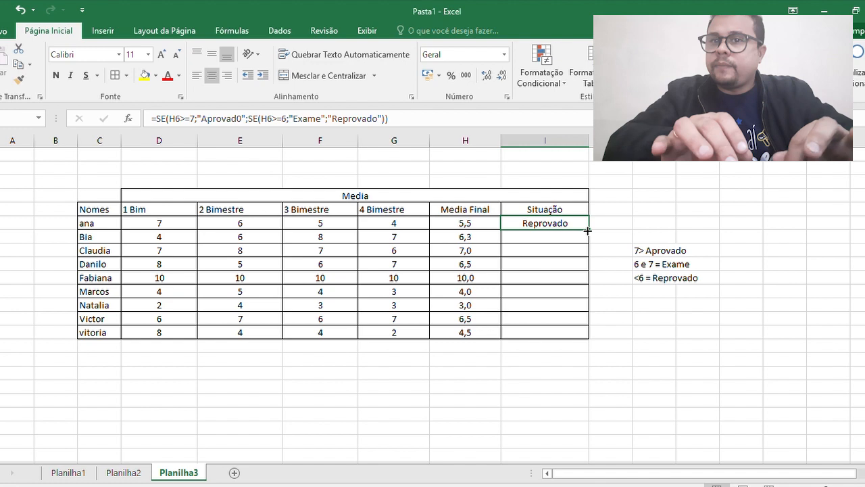
drag(587, 231, 586, 339)
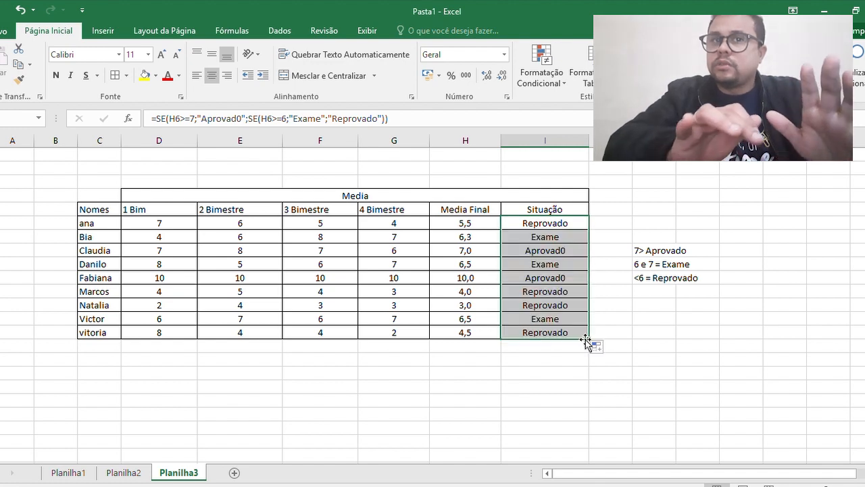
click(649, 333)
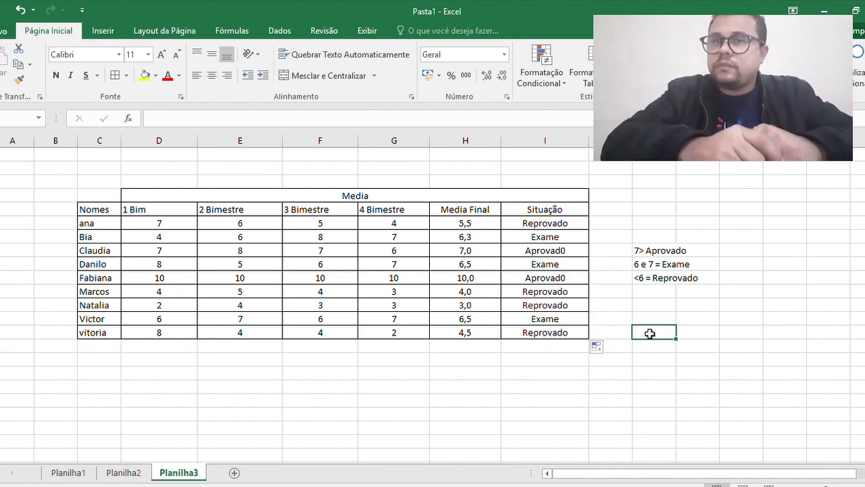